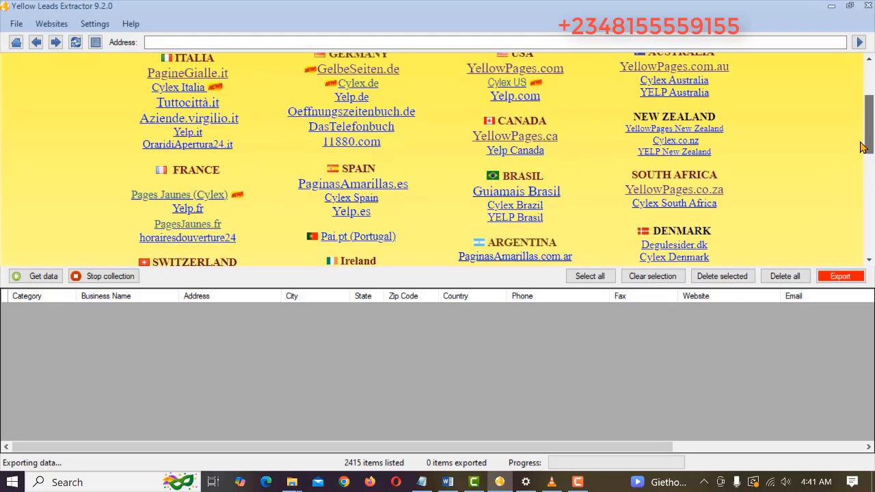
# Open the YellowPages.ca site listed under Canada and choose Restaurant as the business type to search for
pyautogui.scroll(1, 859, 120)
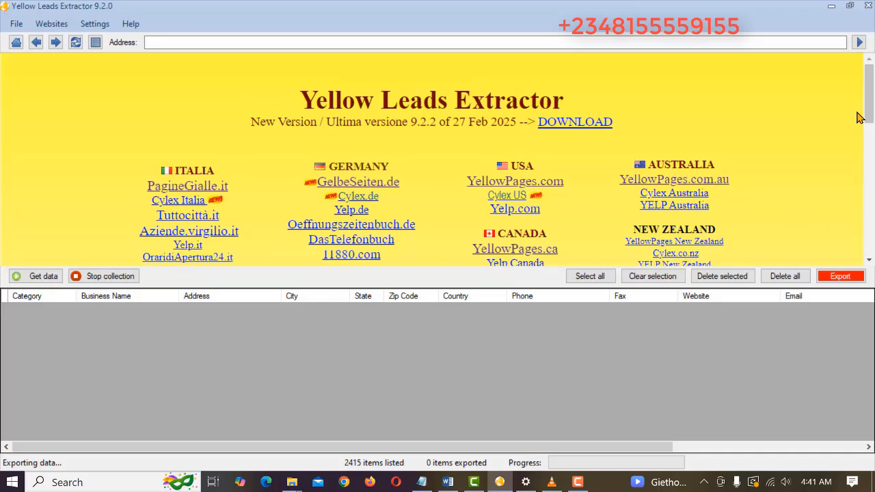
pyautogui.click(517, 249)
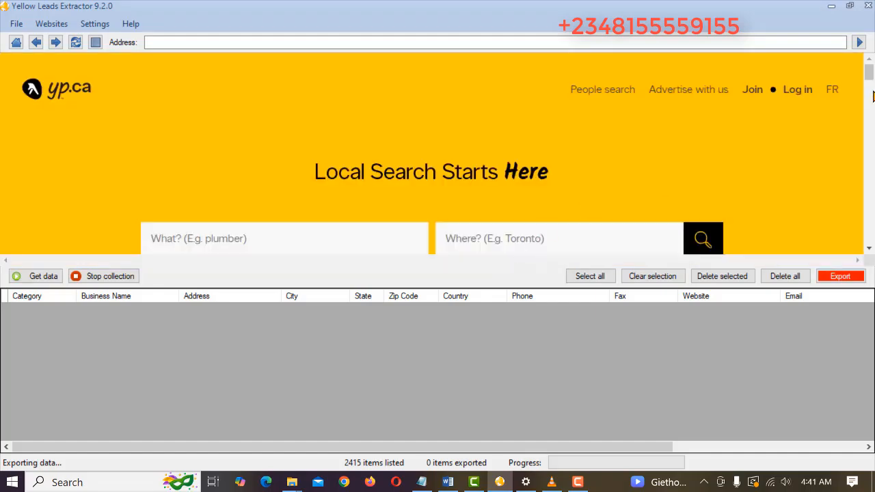
pyautogui.moveTo(869, 75)
pyautogui.mouseDown()
pyautogui.moveTo(871, 95)
pyautogui.moveTo(871, 84)
pyautogui.mouseUp()
pyautogui.click(177, 186)
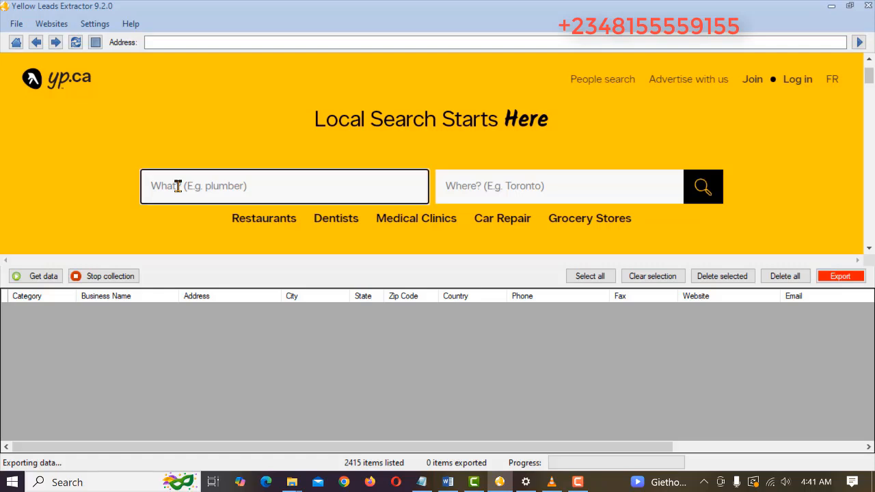
pyautogui.write('resta')
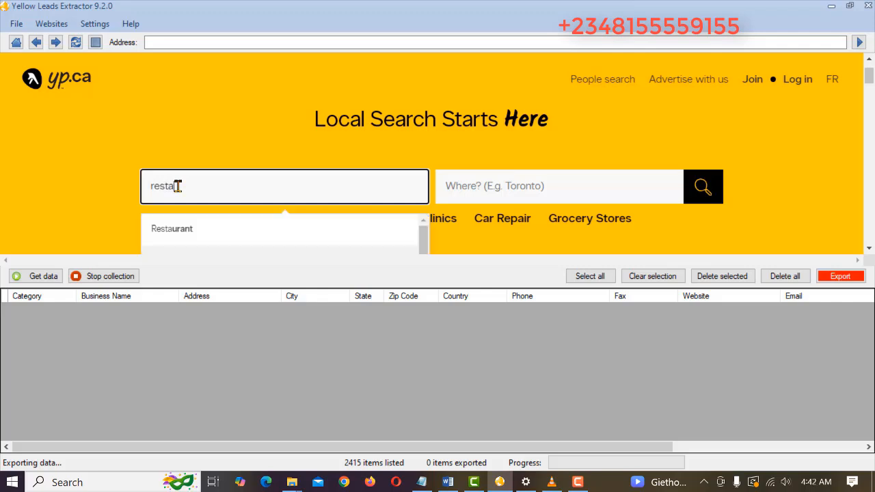
pyautogui.write('urant')
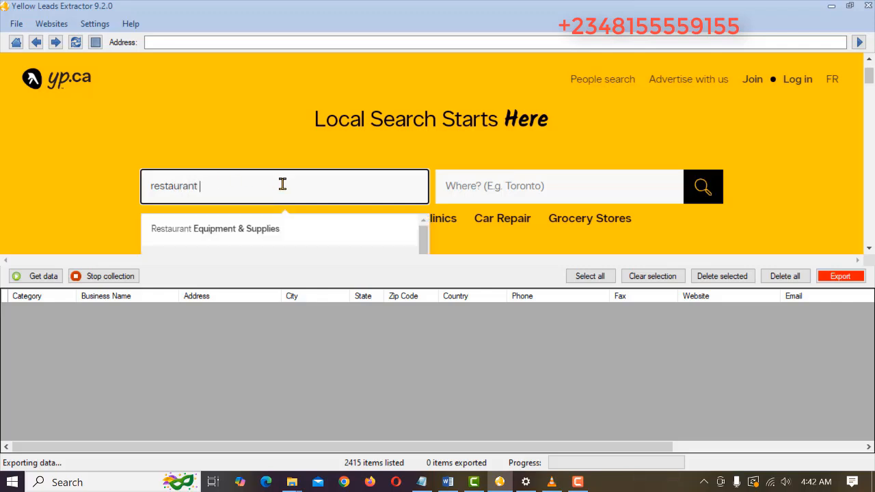
pyautogui.press('BackSpace')
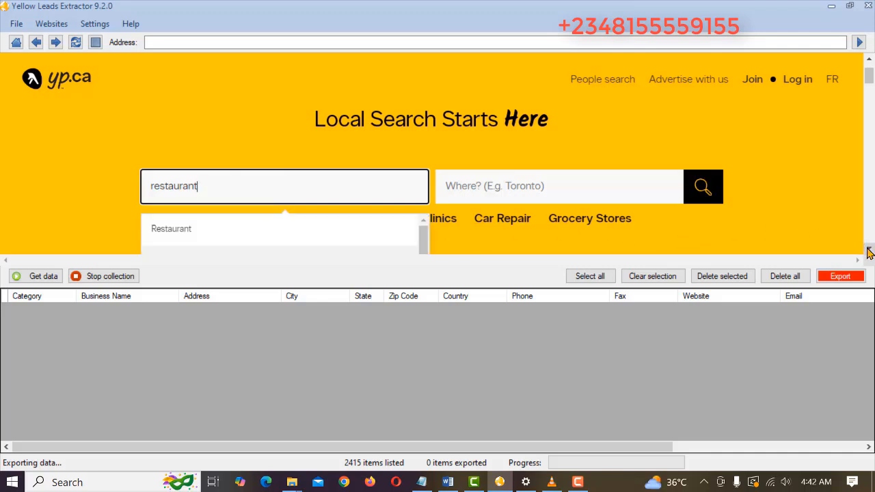
pyautogui.scroll(-2, 865, 249)
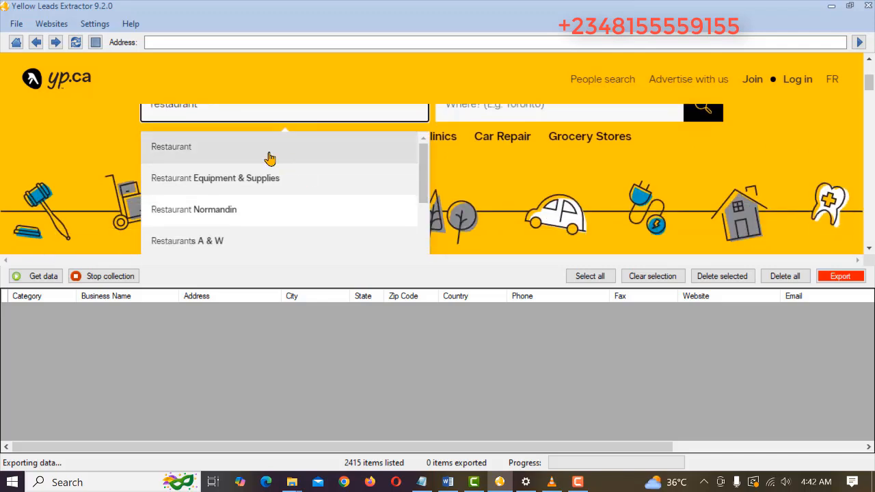
pyautogui.click(176, 146)
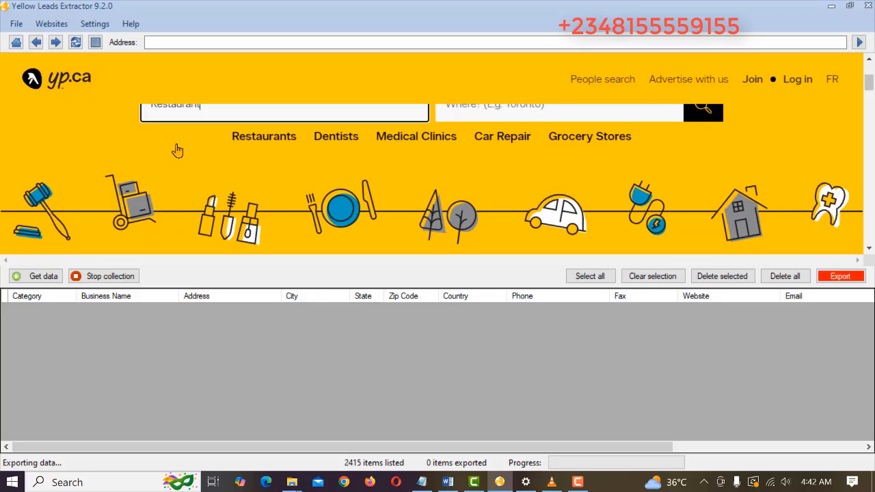
# Set the search location to Ottawa, ON and run the restaurant search
pyautogui.click(869, 63)
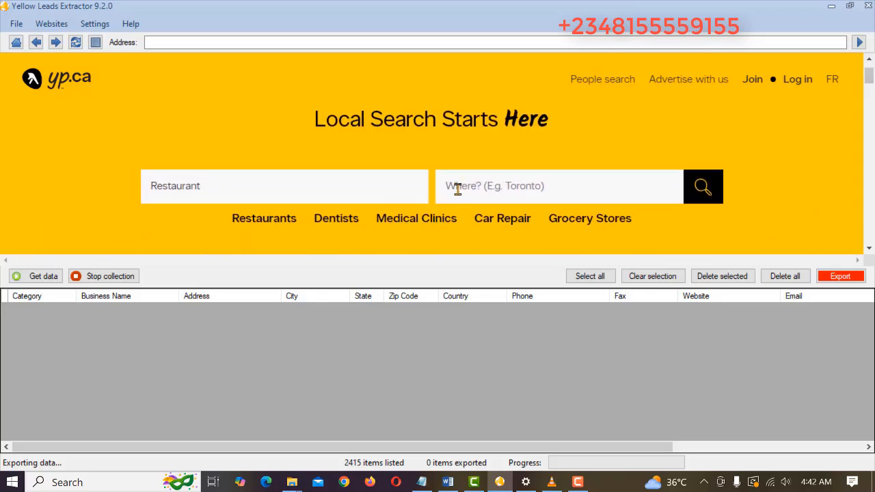
pyautogui.click(457, 189)
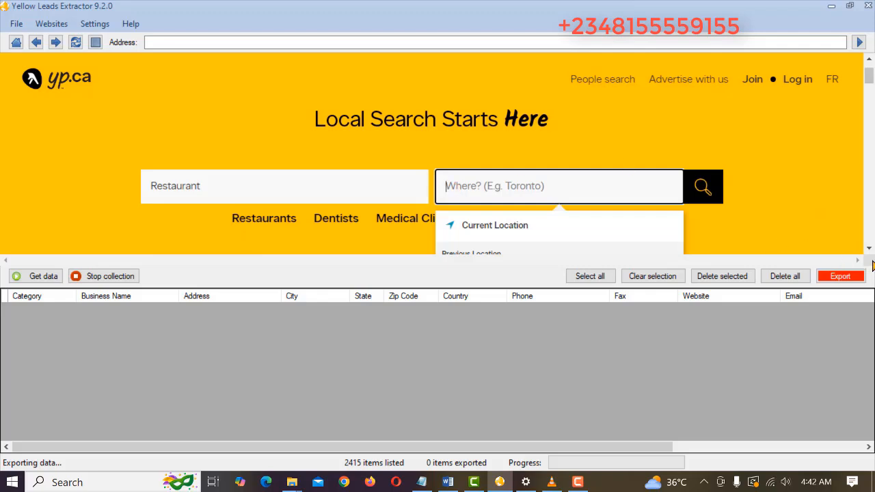
pyautogui.click(871, 250)
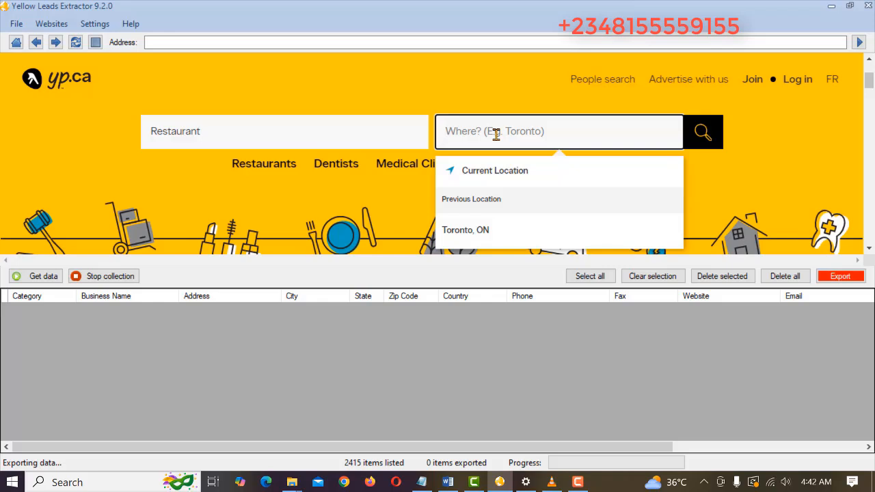
pyautogui.write('otaa')
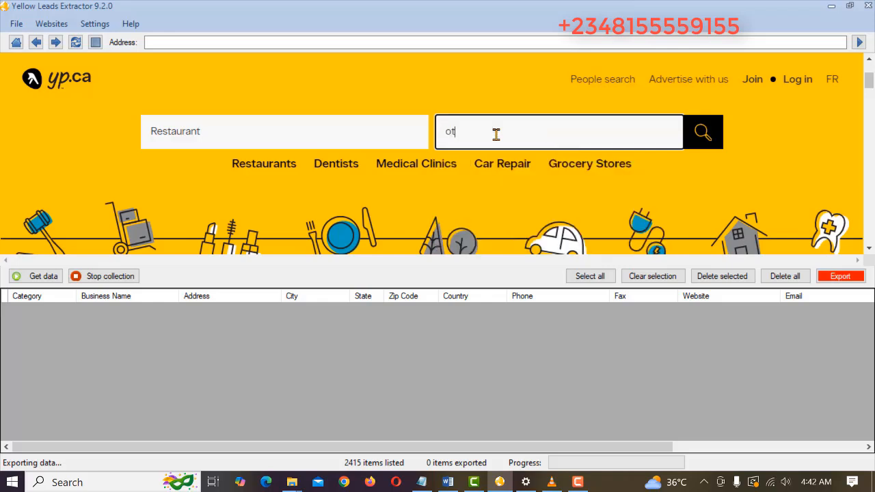
pyautogui.press('BackSpace')
pyautogui.press('BackSpace')
pyautogui.write('tawa')
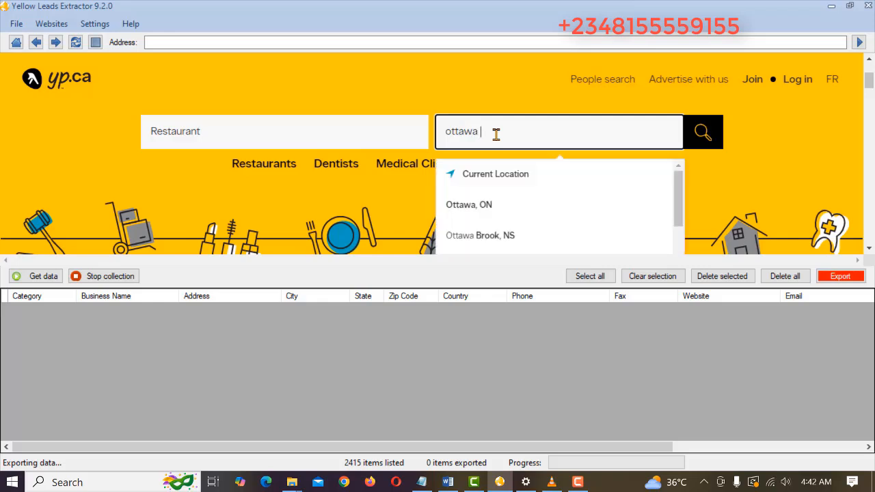
pyautogui.click(501, 203)
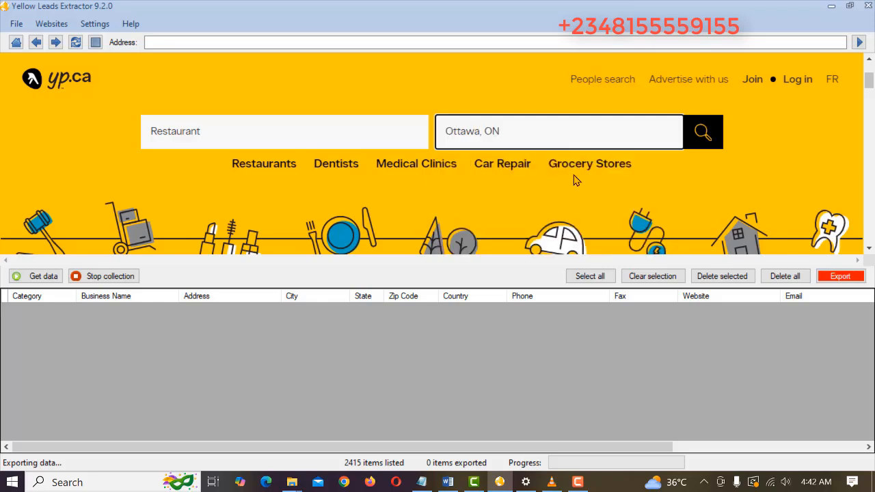
pyautogui.click(703, 137)
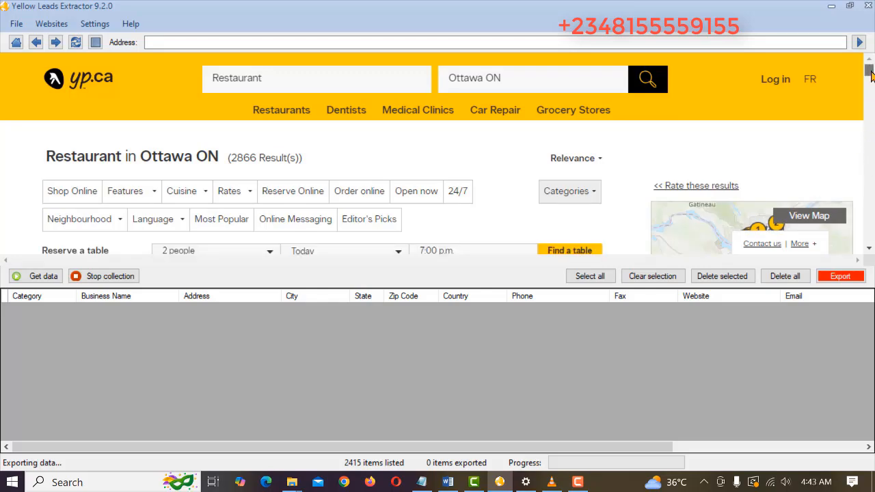
# Look through the restaurant listings and start collecting their data
pyautogui.moveTo(869, 71); pyautogui.dragTo(868, 162)
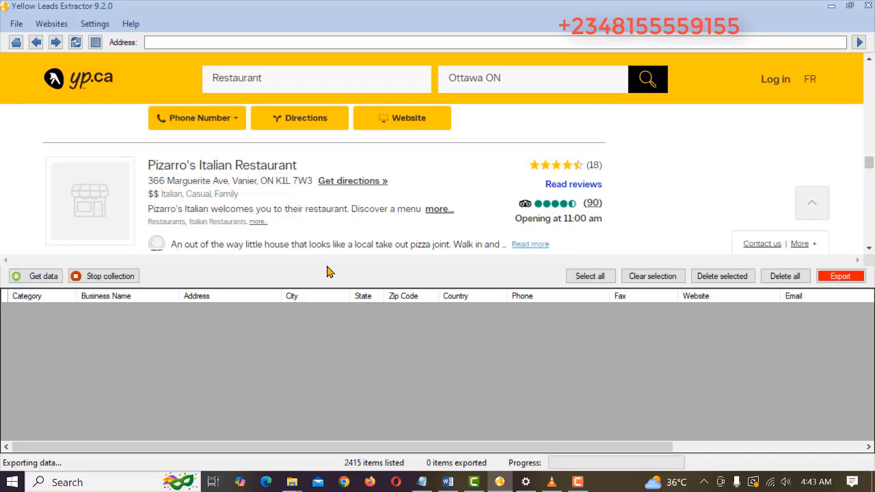
pyautogui.click(38, 279)
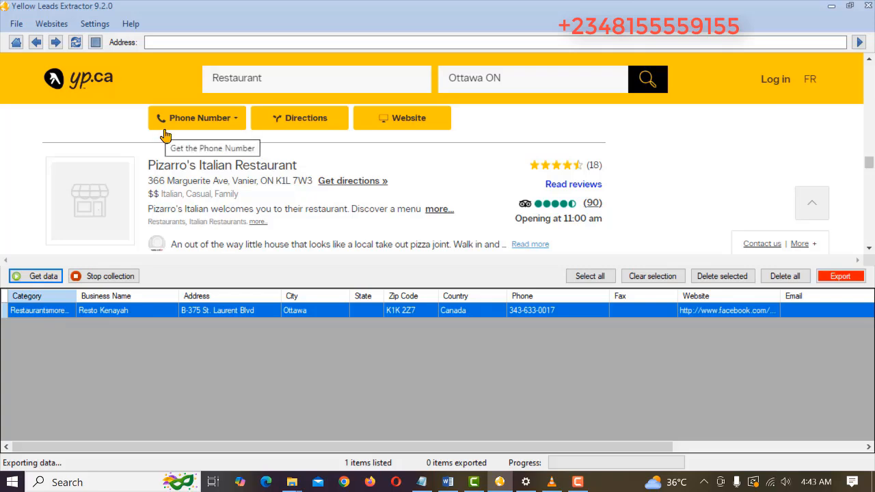
# In the settings, exclude Zip Code and Fax from the export columns and set the export format to Tab separated text file
pyautogui.click(96, 31)
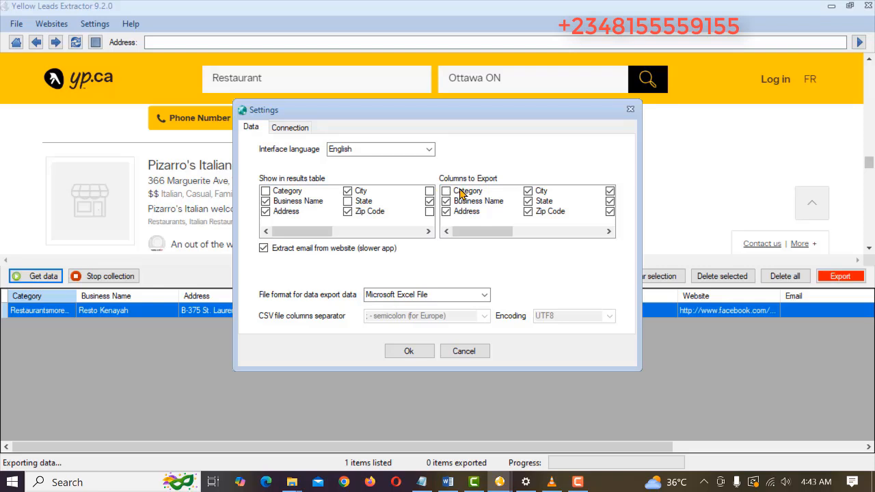
pyautogui.click(609, 231)
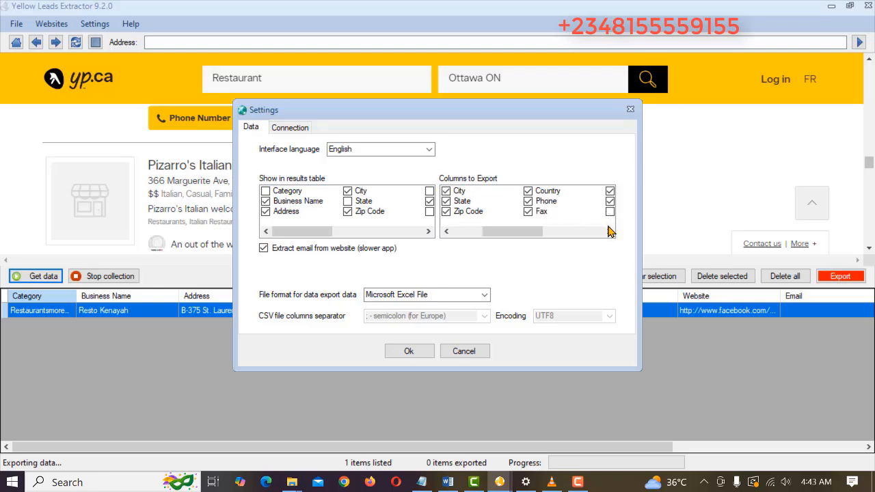
pyautogui.click(448, 213)
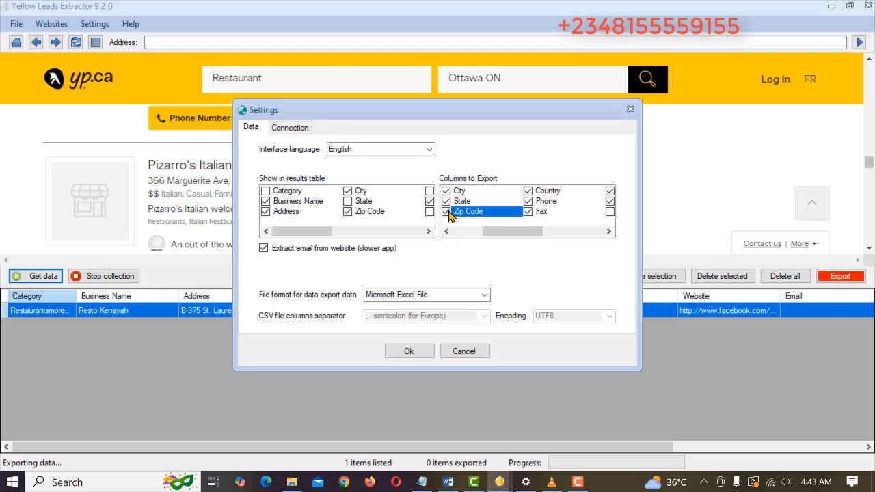
pyautogui.click(609, 233)
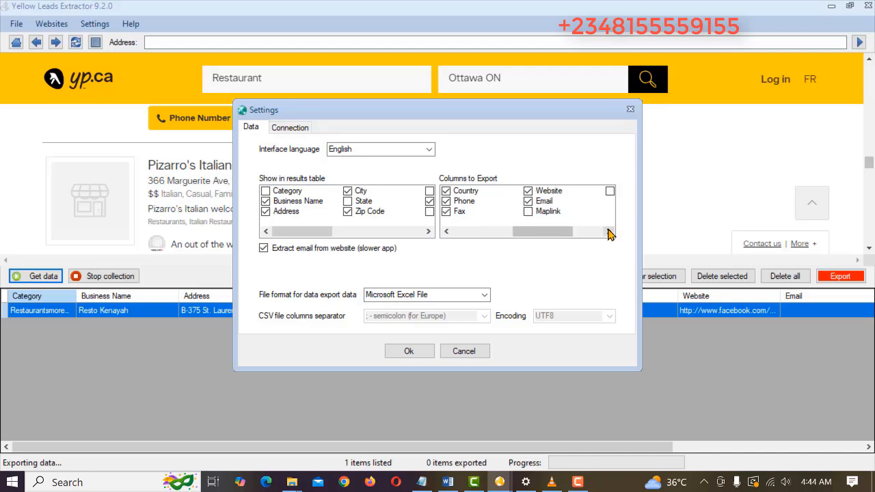
pyautogui.click(447, 215)
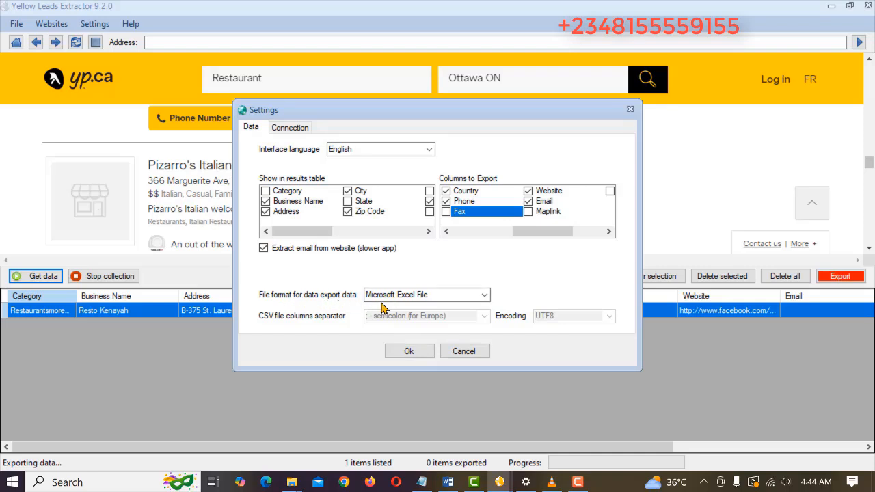
pyautogui.click(485, 295)
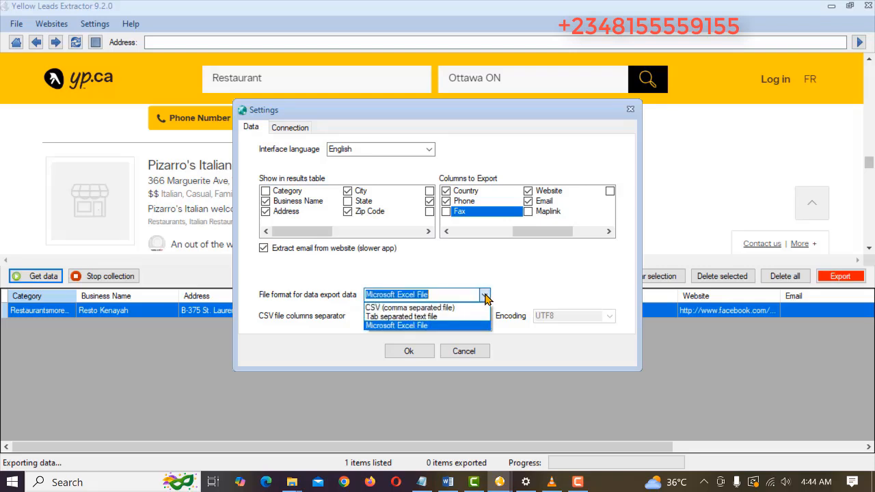
pyautogui.click(439, 320)
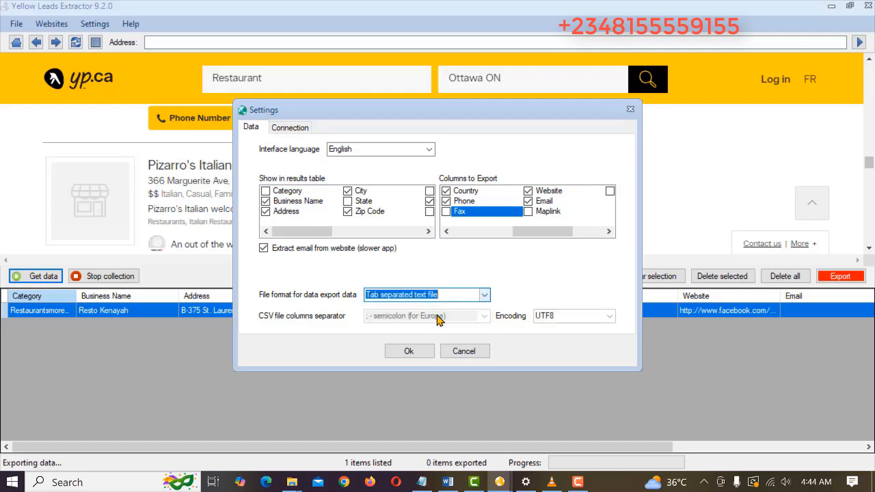
pyautogui.click(408, 351)
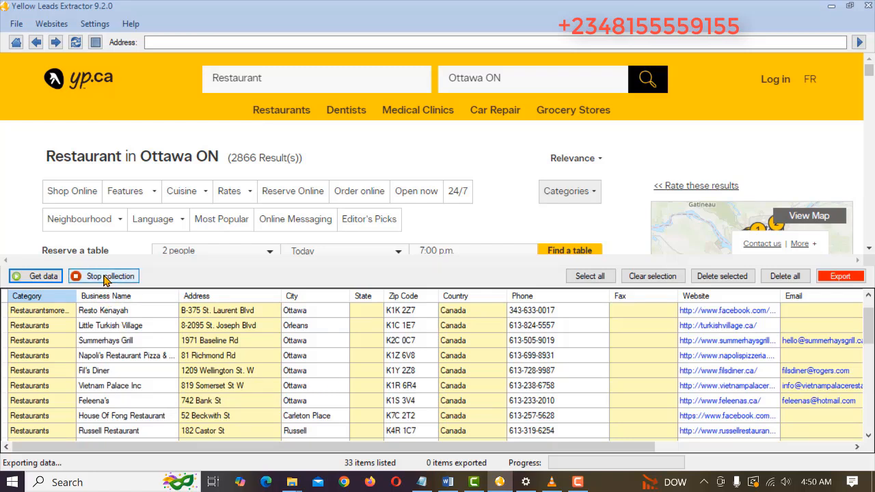
# Stop the collection and export all collected records to the Desktop as a text file named "canada - rest 123"
pyautogui.click(106, 279)
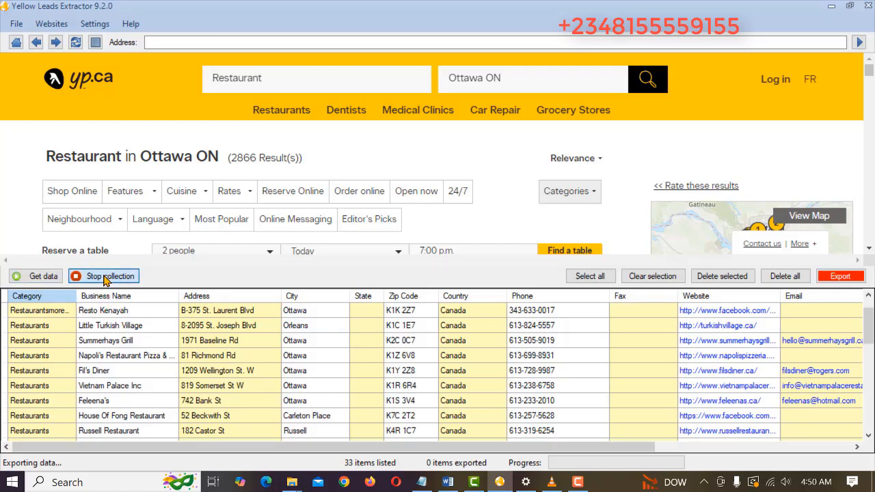
pyautogui.click(593, 276)
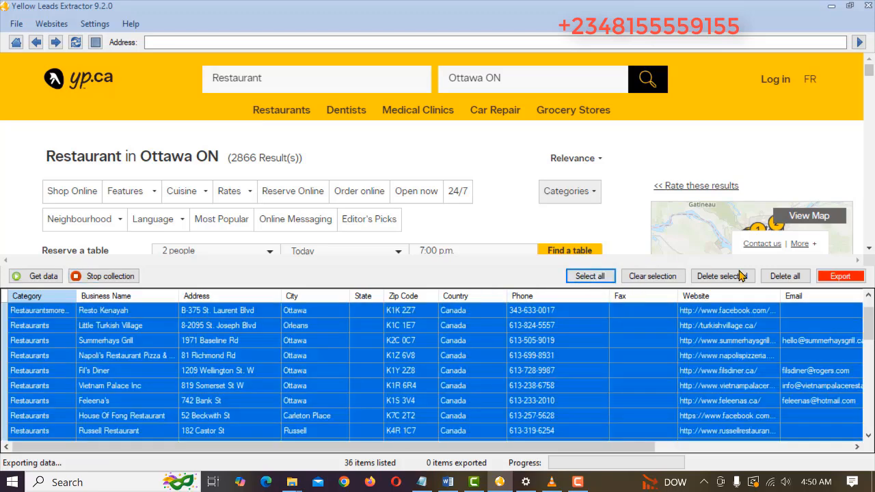
pyautogui.click(840, 276)
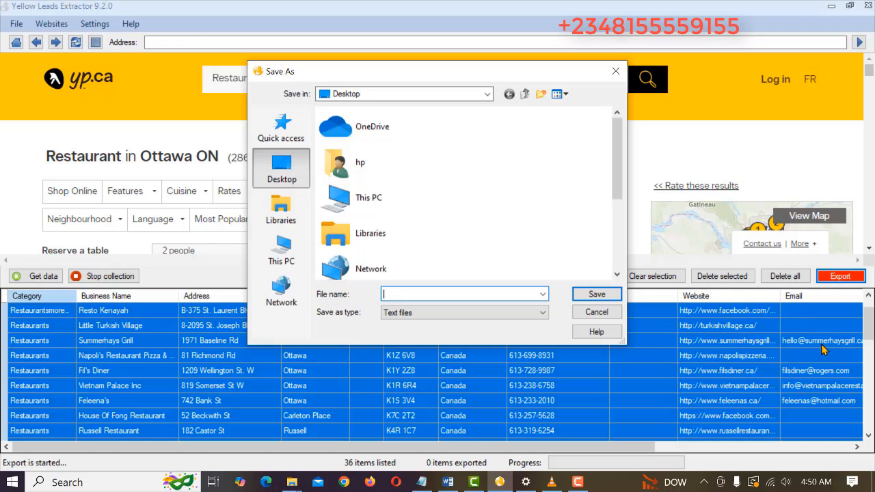
pyautogui.write('canada - ')
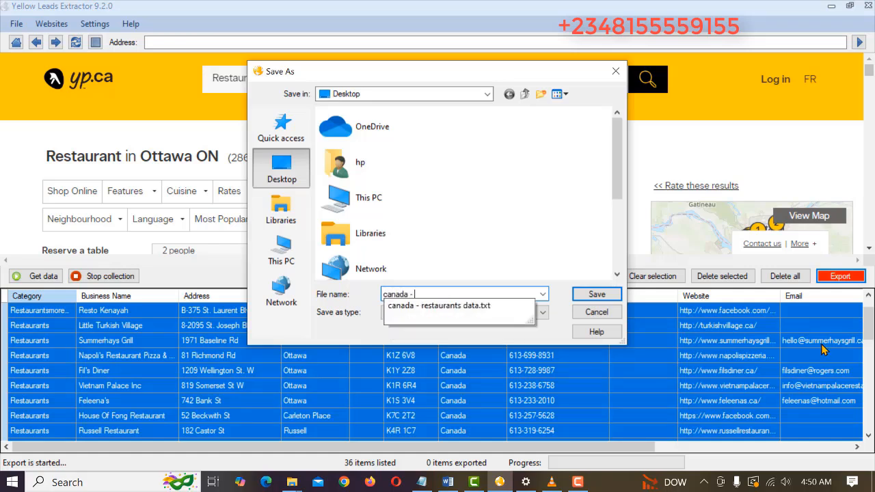
pyautogui.write('rest 123')
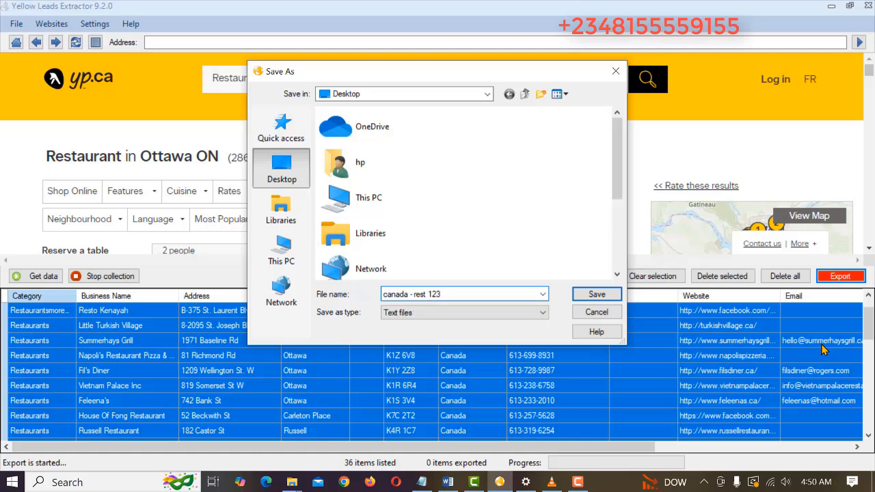
pyautogui.press('Return')
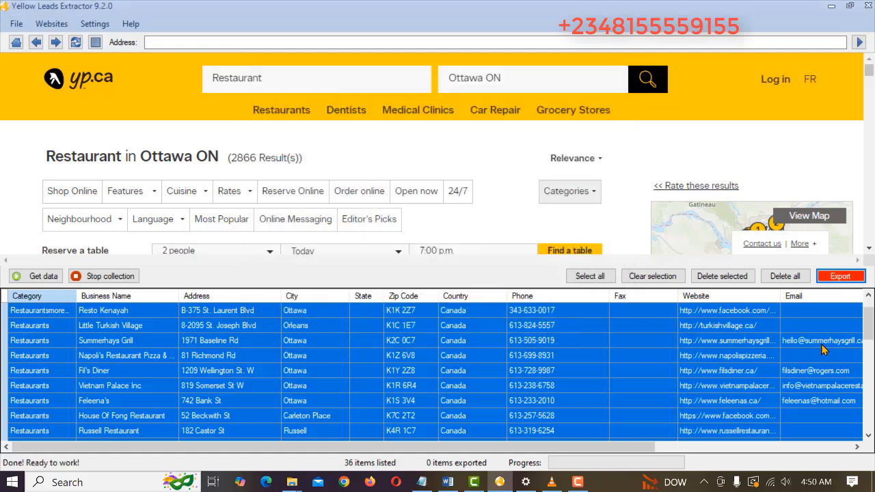
# Minimize the extractor and open the exported "canada - rest 123" text file from the desktop
pyautogui.click(831, 7)
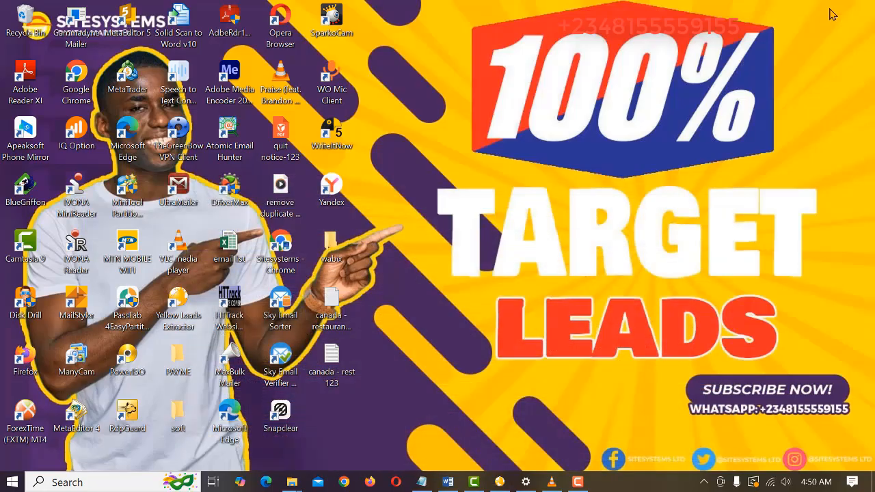
pyautogui.click(328, 365)
pyautogui.doubleClick(328, 365)
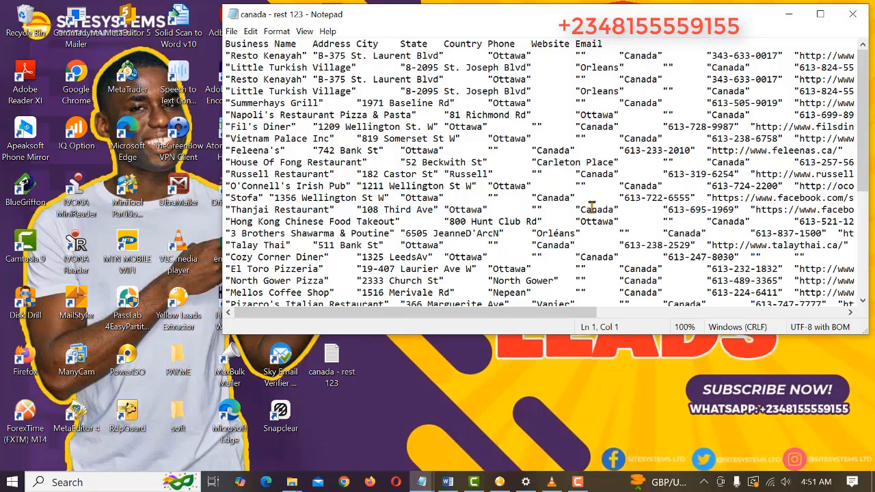
# Copy the whole text of the exported file into a new Excel 2016 workbook starting at cell A1
pyautogui.hotkey('ctrl', 'a')
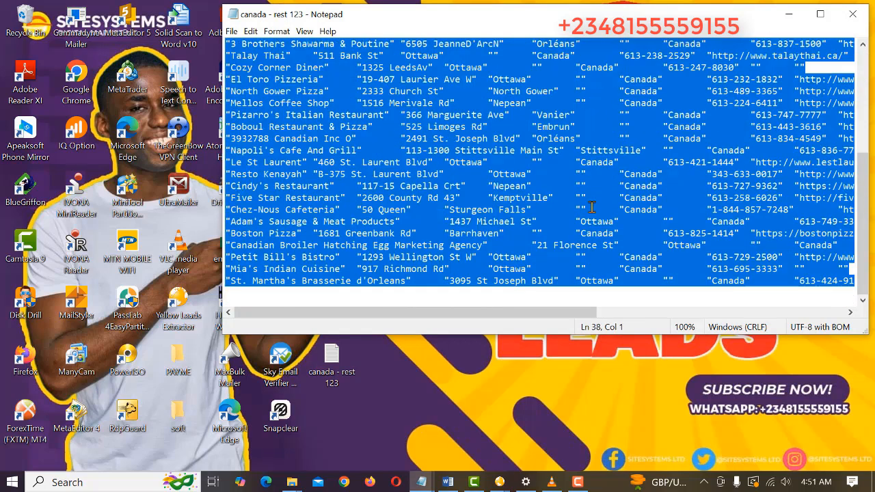
pyautogui.press('super')
pyautogui.write('exce')
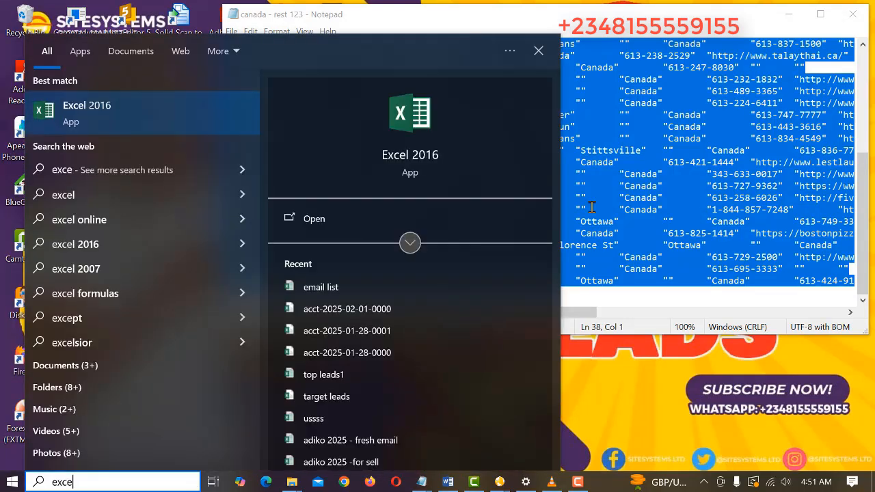
pyautogui.press('Return')
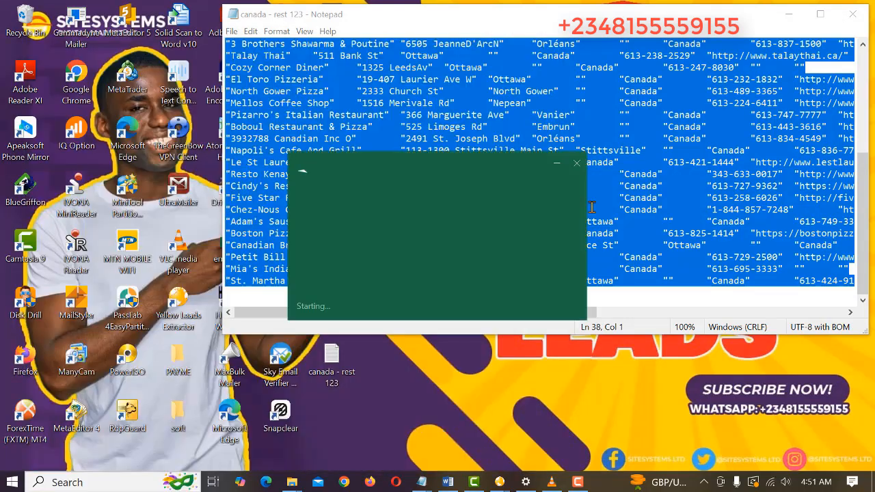
pyautogui.hotkey('ctrl', 'v')
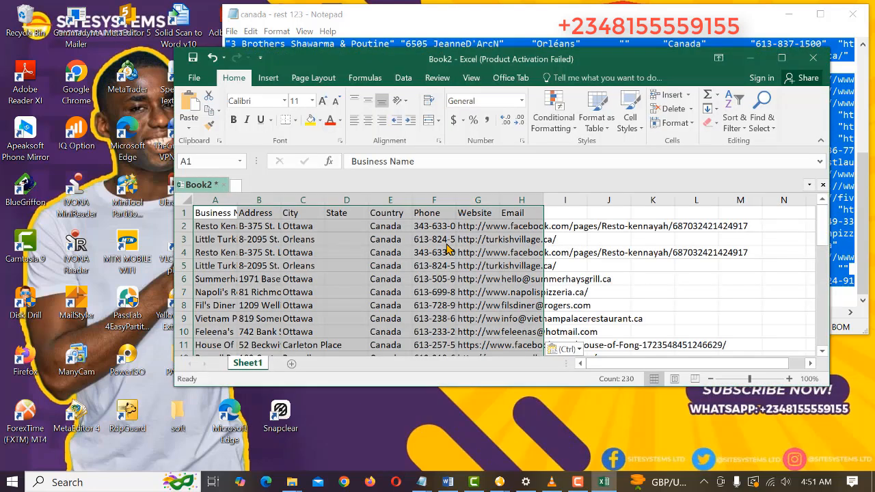
# Maximize the Excel window and widen the Business Name, Address and Website columns to fit their contents
pyautogui.click(782, 59)
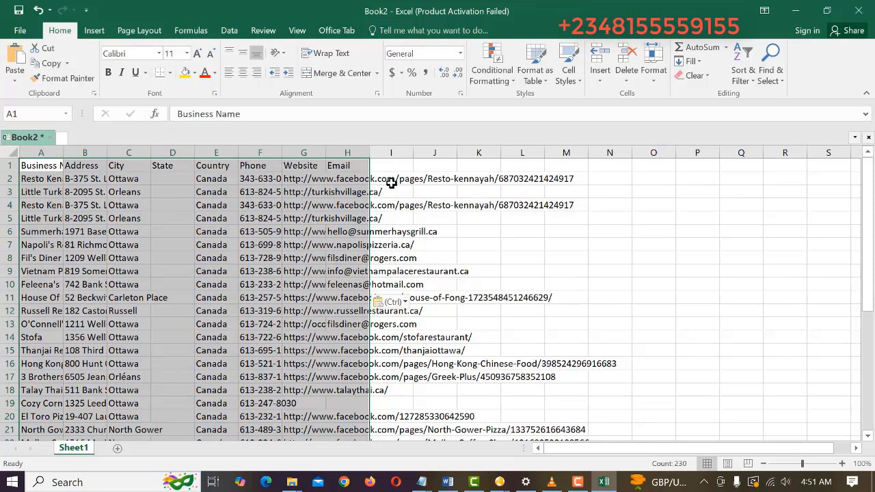
pyautogui.doubleClick(62, 152)
pyautogui.click(498, 336)
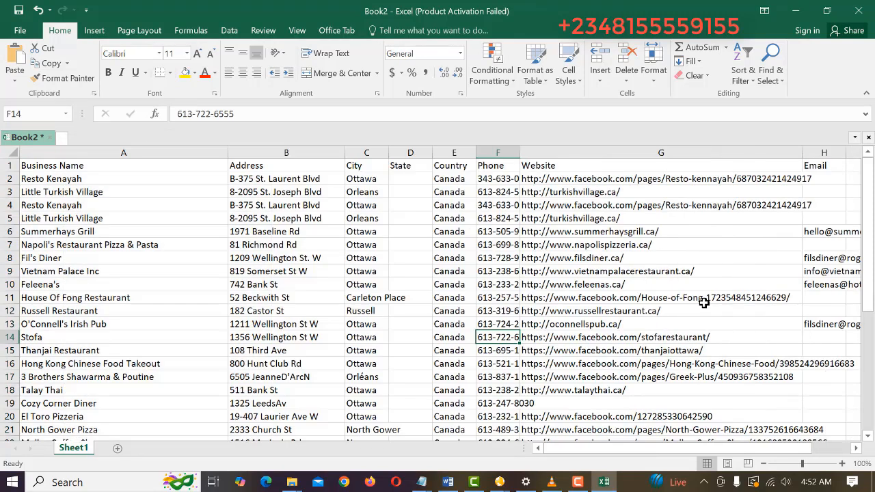